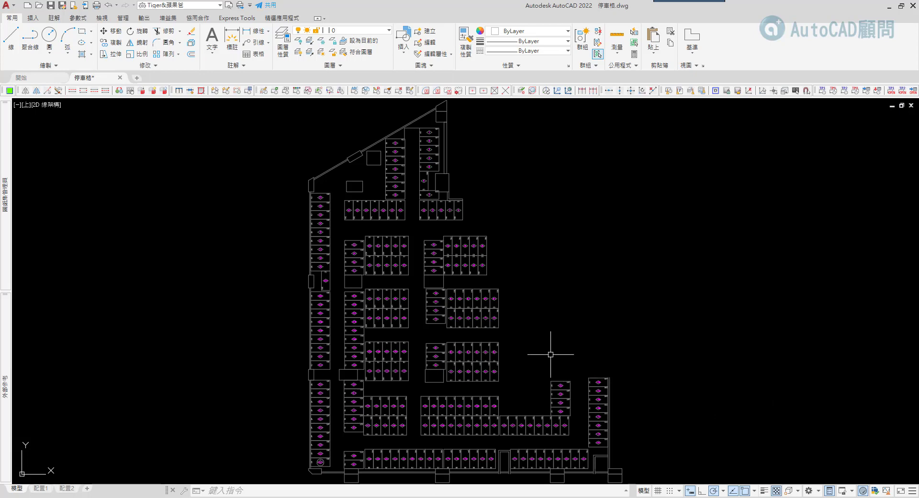
Check the properties of the parking-space block numbered 80 and look through the block definitions available for editing.
{"action": "left_click", "coordinate": [499, 351]}
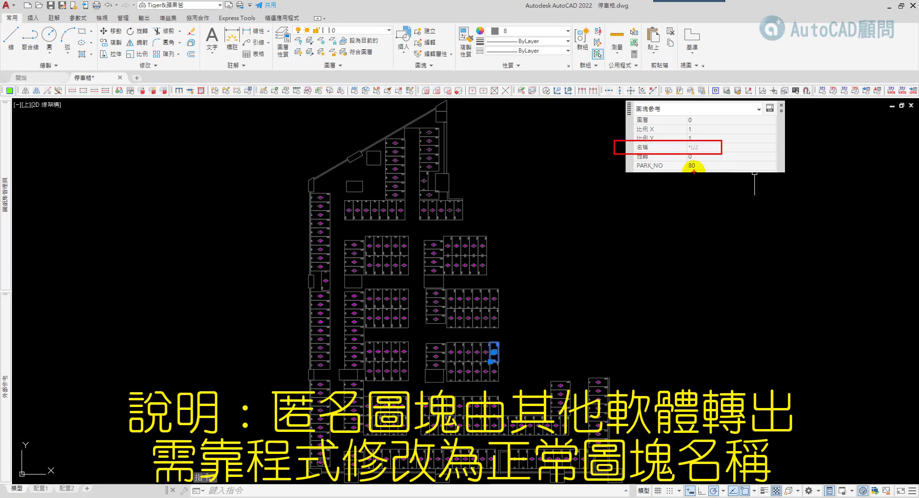
{"action": "key", "text": "Escape"}
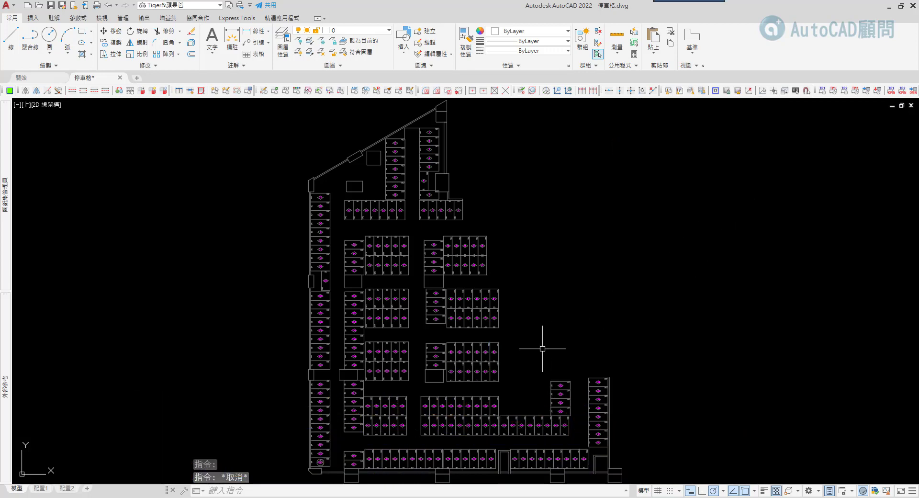
{"action": "type", "text": "B"}
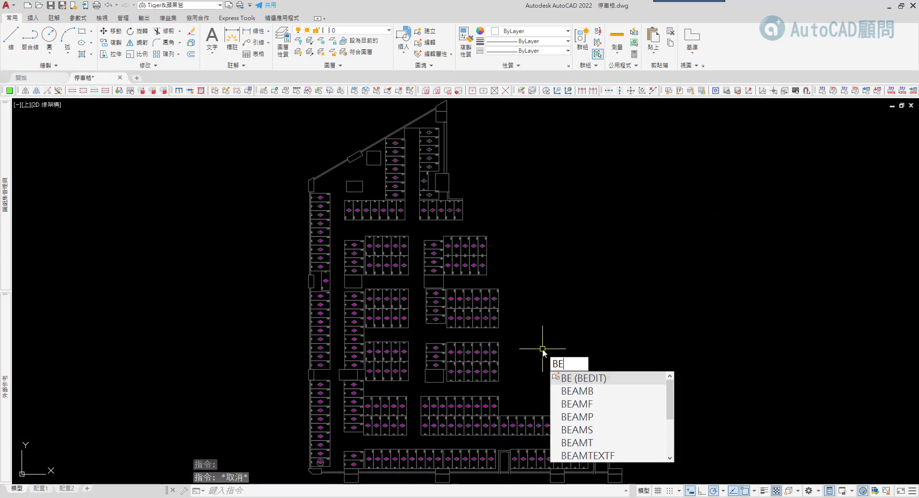
{"action": "type", "text": "E"}
{"action": "left_click", "coordinate": [579, 378]}
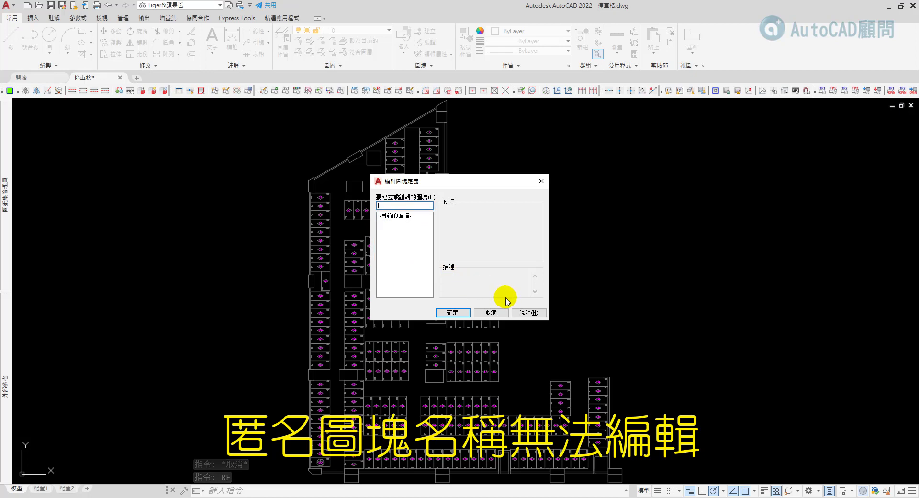
{"action": "left_click", "coordinate": [492, 312]}
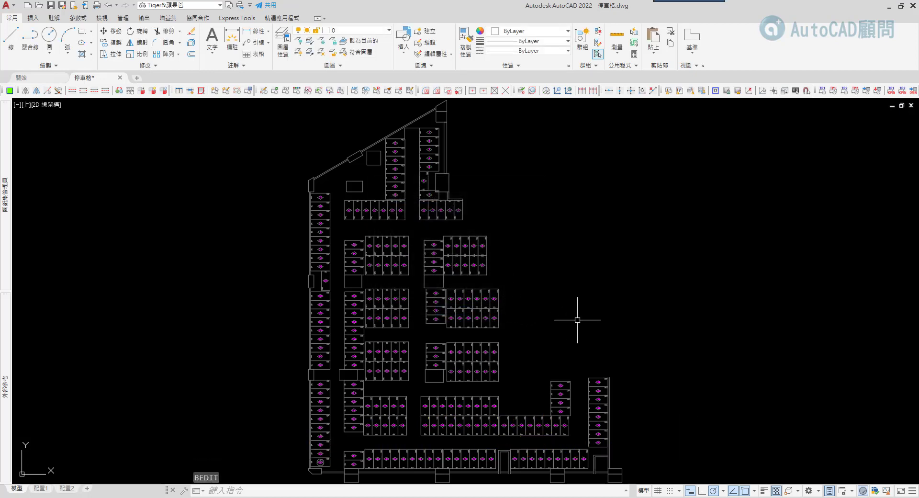
Rename the anonymous block *U2 of parking space 165 to U2 with the RENAME_BLOCK command.
{"action": "type", "text": "REN"}
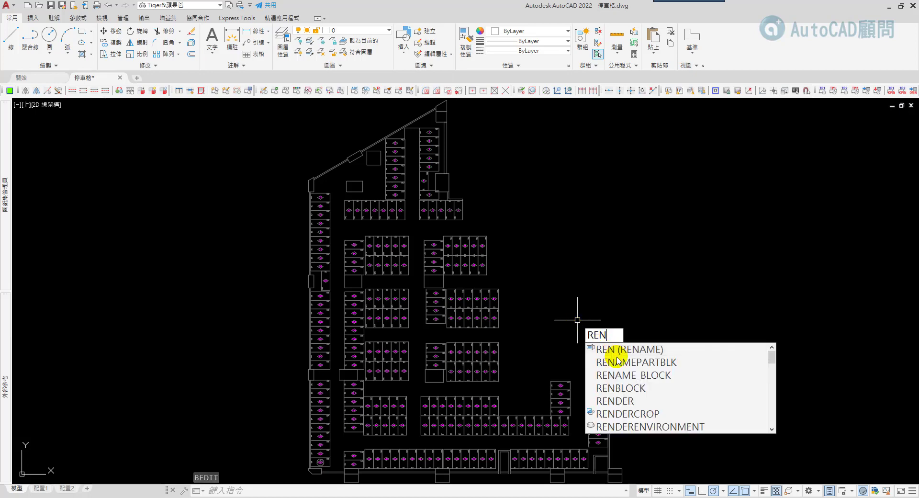
{"action": "left_click", "coordinate": [664, 376]}
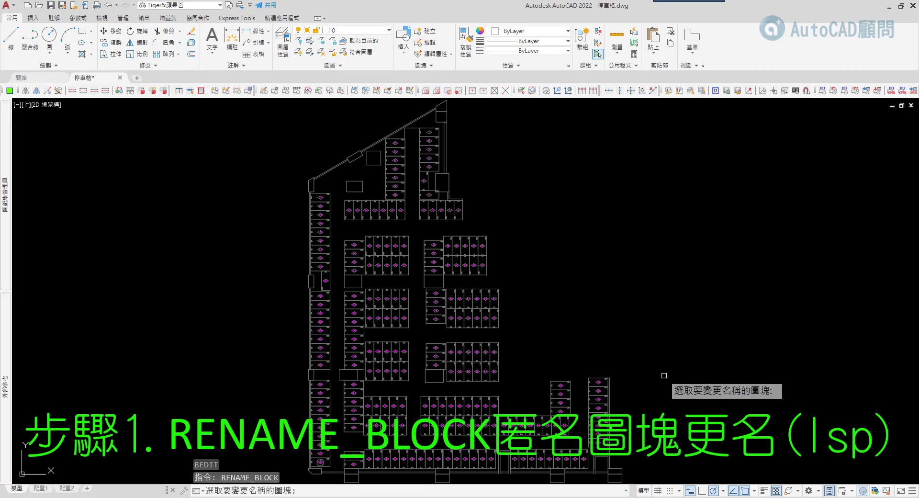
{"action": "scroll", "coordinate": [555, 431], "scroll_direction": "up", "scroll_amount": 3}
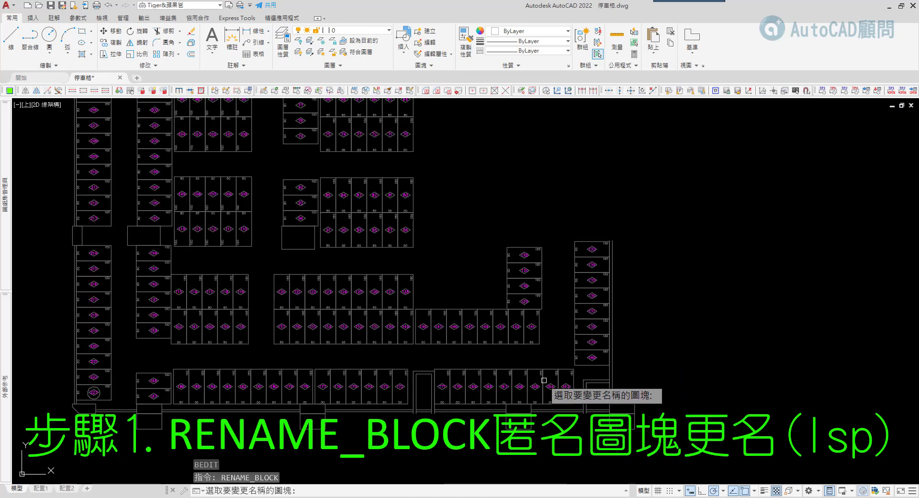
{"action": "scroll", "coordinate": [544, 381], "scroll_direction": "up", "scroll_amount": 5}
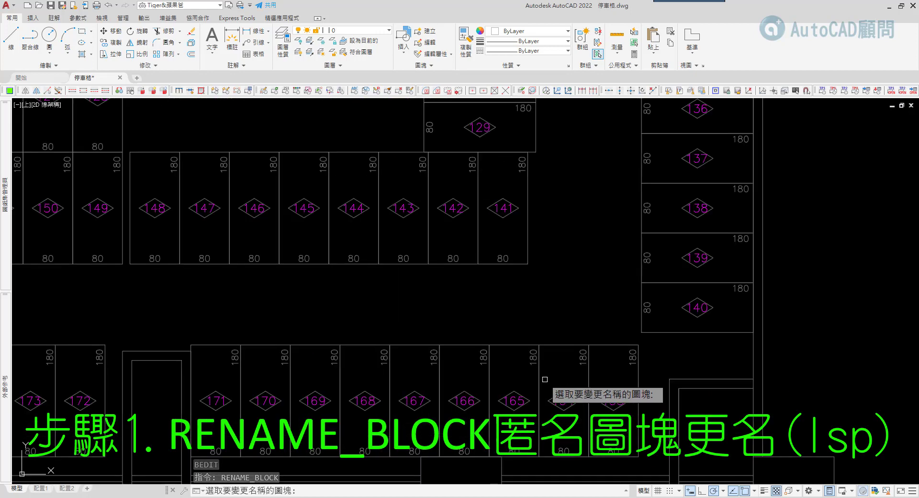
{"action": "left_click", "coordinate": [518, 346]}
{"action": "left_click", "coordinate": [472, 256]}
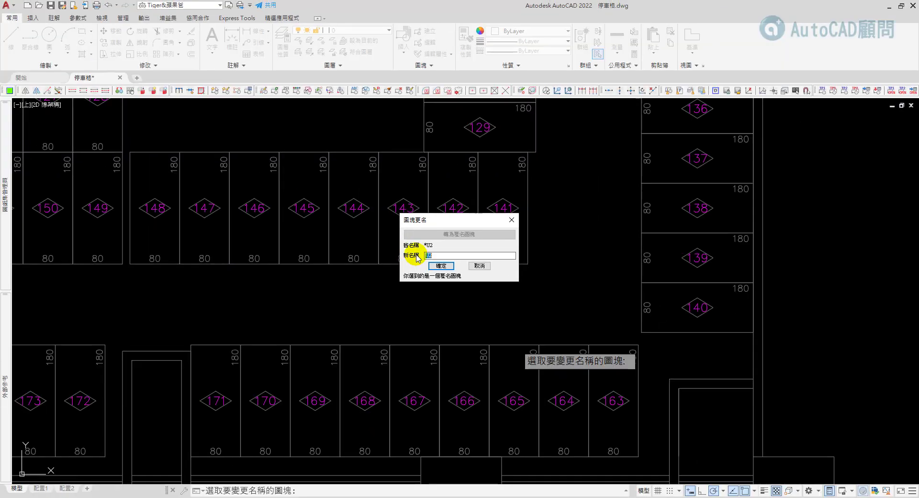
{"action": "double_click", "coordinate": [493, 263]}
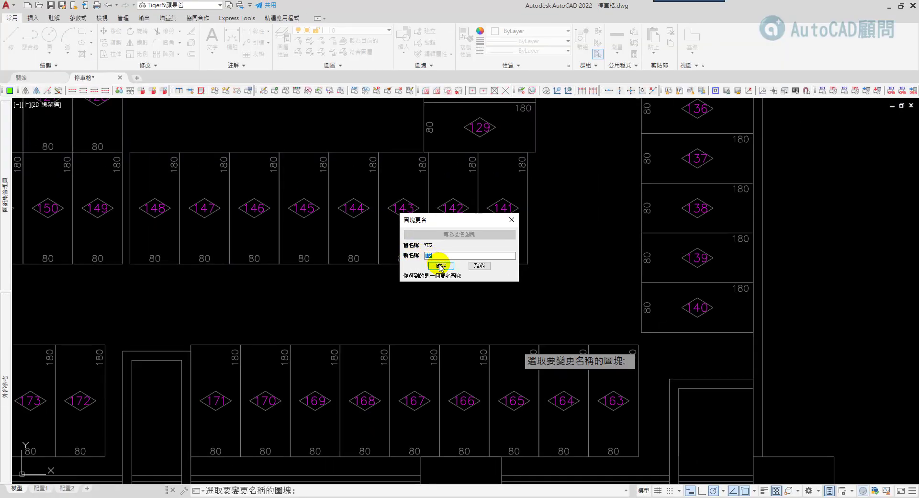
{"action": "left_click", "coordinate": [440, 266]}
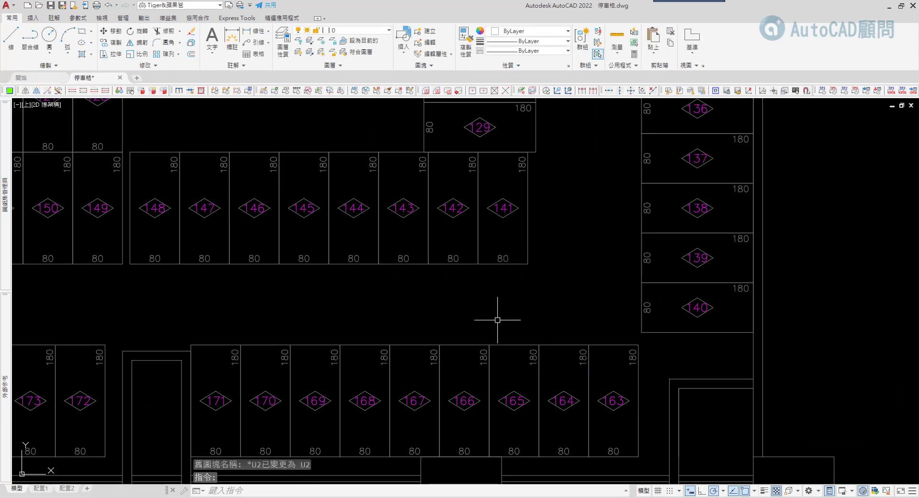
Check the list of editable block definitions for the renamed block U2 without opening it.
{"action": "type", "text": "BE"}
{"action": "key", "text": "Return"}
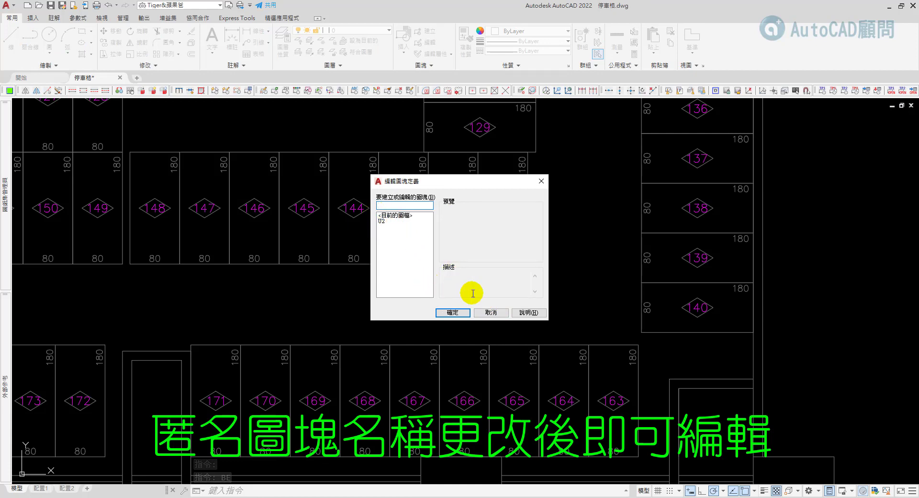
{"action": "key", "text": "Escape"}
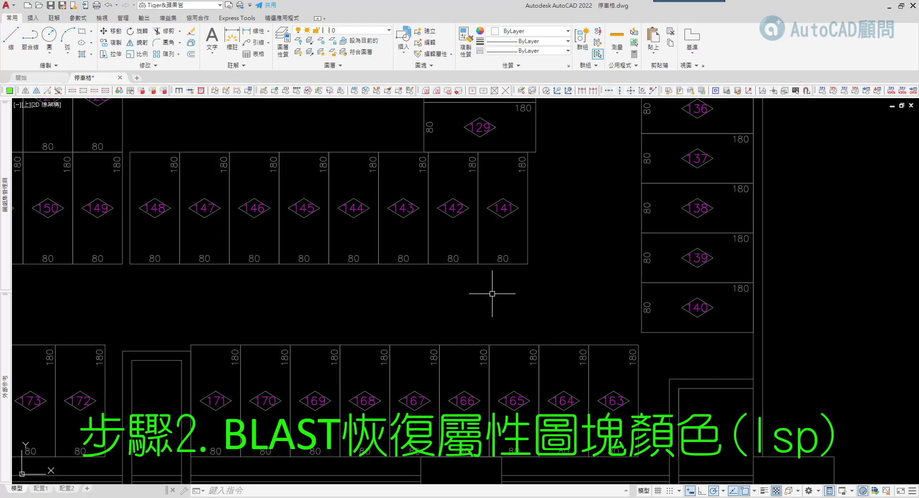
Run BLAST on the parking space 165 block to restore its geometry and attribute colours to ByBlock.
{"action": "type", "text": "BL"}
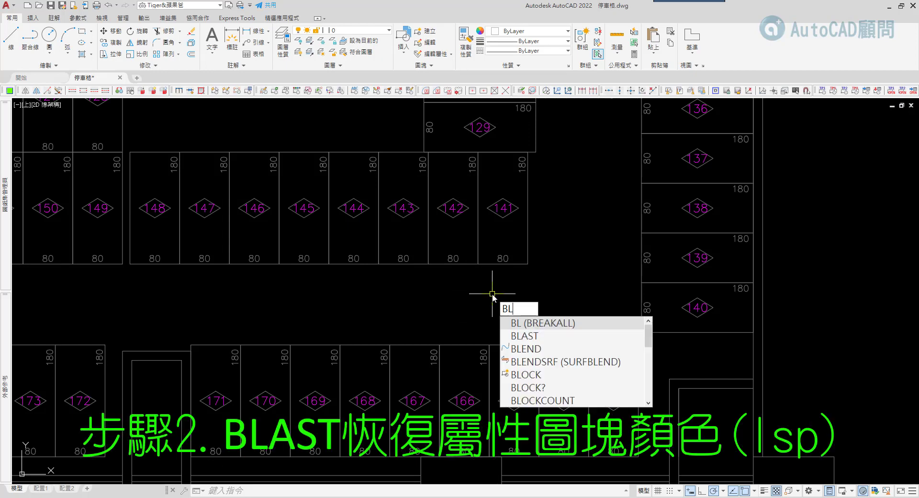
{"action": "left_click", "coordinate": [527, 336]}
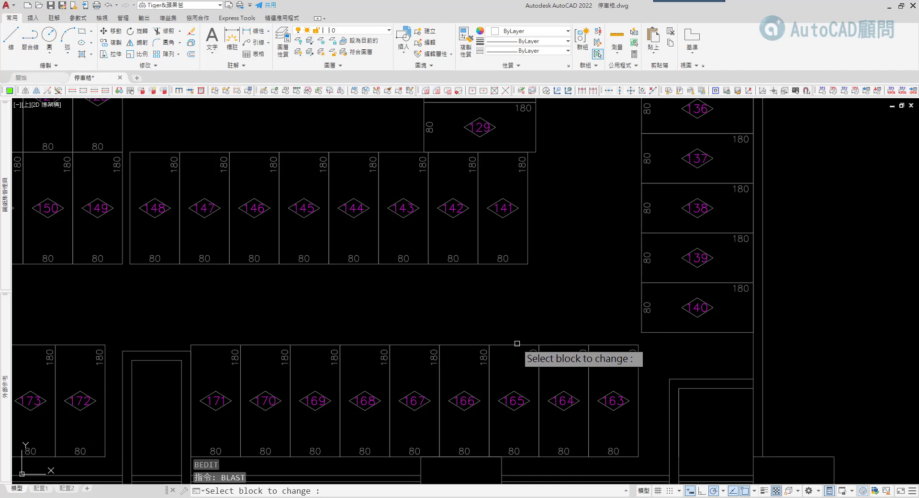
{"action": "left_click", "coordinate": [517, 343]}
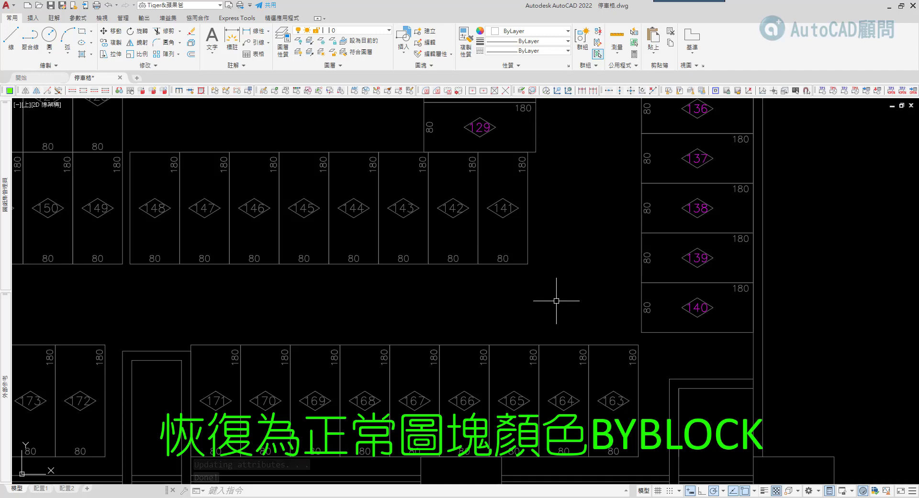
Set the colour of the parking space 165 block to red.
{"action": "left_click", "coordinate": [523, 346]}
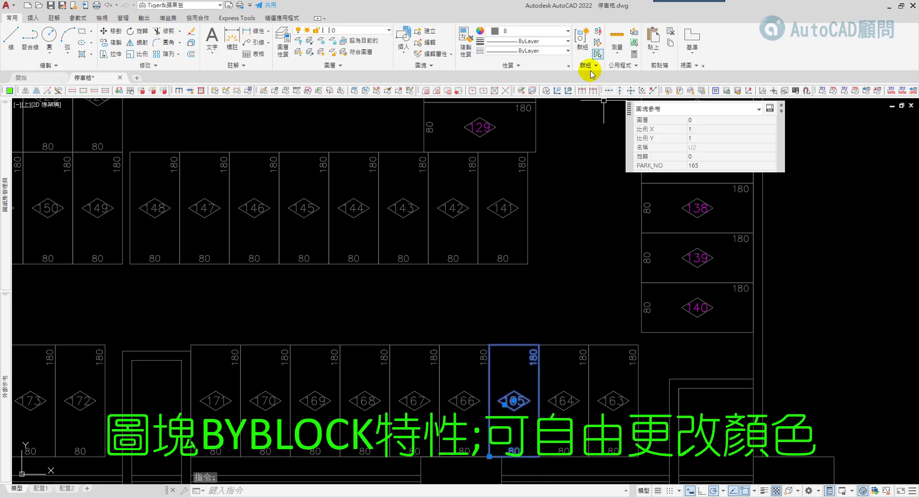
{"action": "left_click", "coordinate": [550, 32]}
{"action": "left_click", "coordinate": [512, 128]}
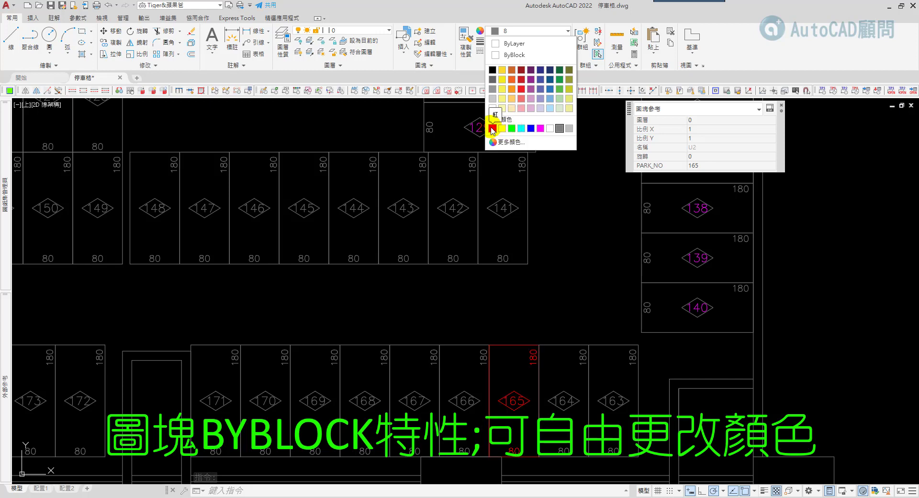
{"action": "left_click", "coordinate": [492, 129]}
{"action": "key", "text": "Escape"}
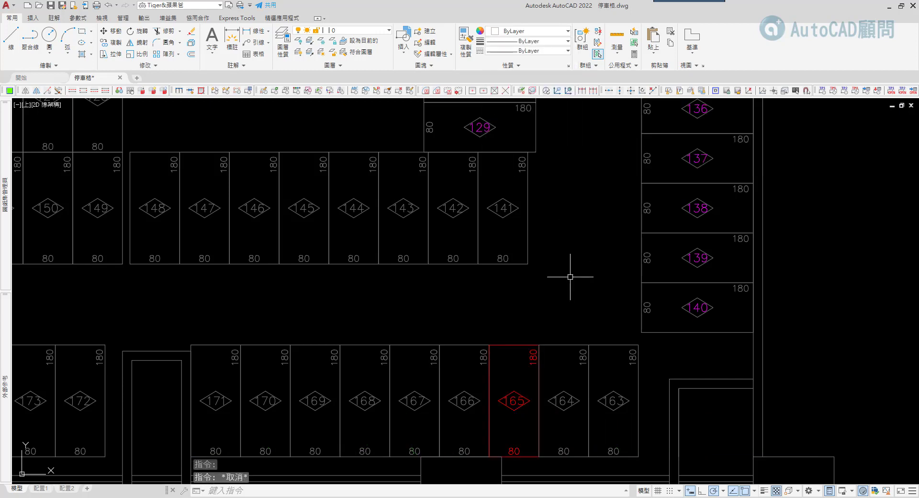
Open the block definition U2 in the Block Editor.
{"action": "type", "text": "BE"}
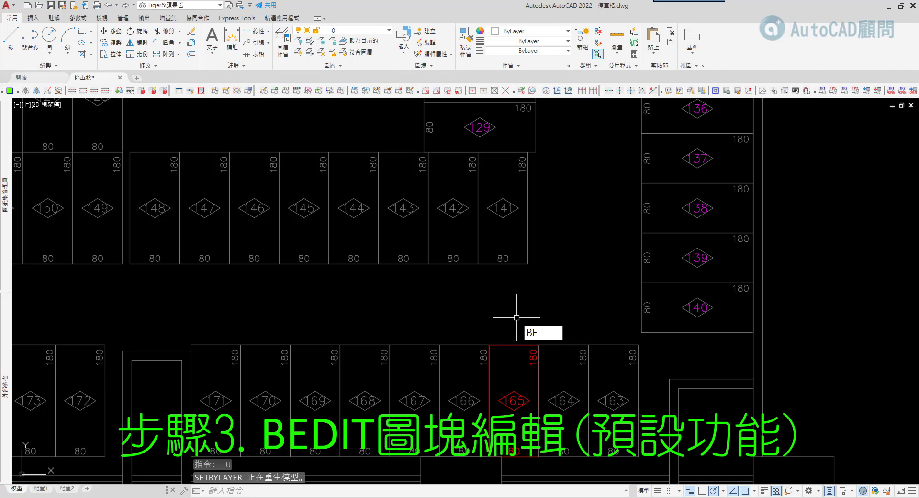
{"action": "key", "text": "Return"}
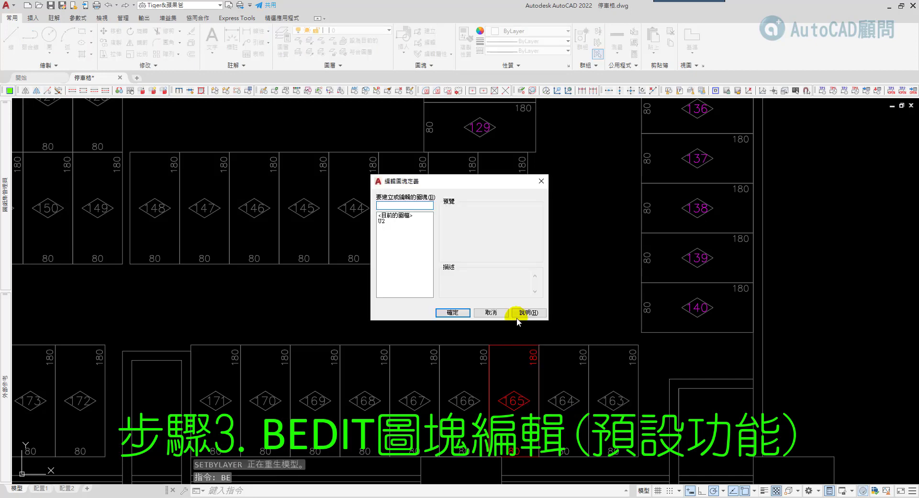
{"action": "left_click", "coordinate": [387, 222]}
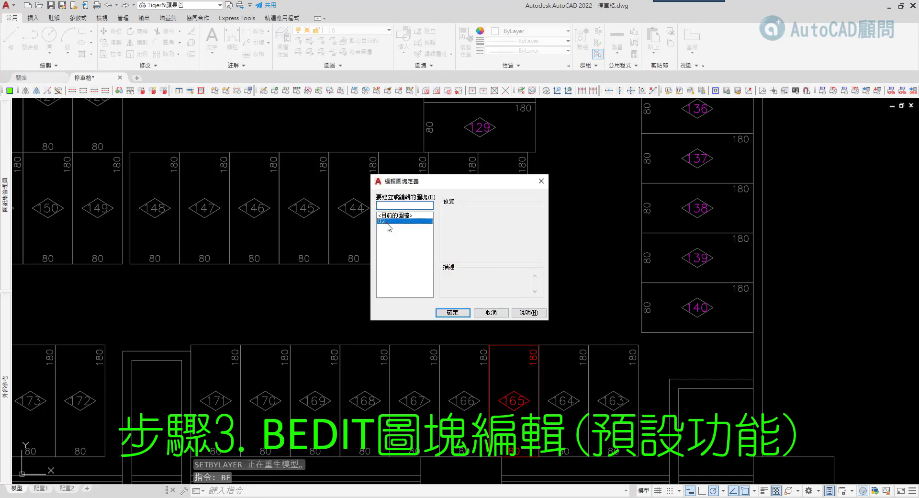
{"action": "left_click", "coordinate": [463, 313]}
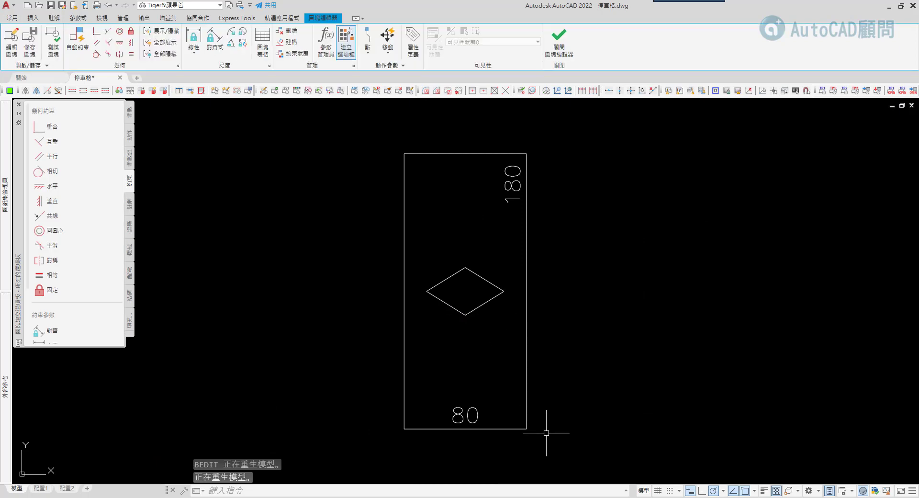
Set all rectangle, diamond and dimension-text geometry of block U2 to colour 8, and close the Block Editor saving the changes.
{"action": "left_click", "coordinate": [546, 433]}
{"action": "left_click", "coordinate": [388, 138]}
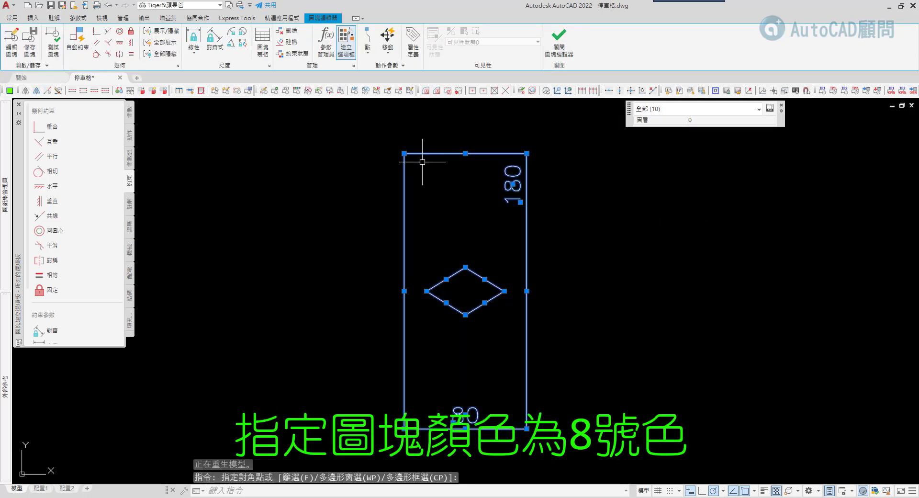
{"action": "left_click", "coordinate": [12, 18]}
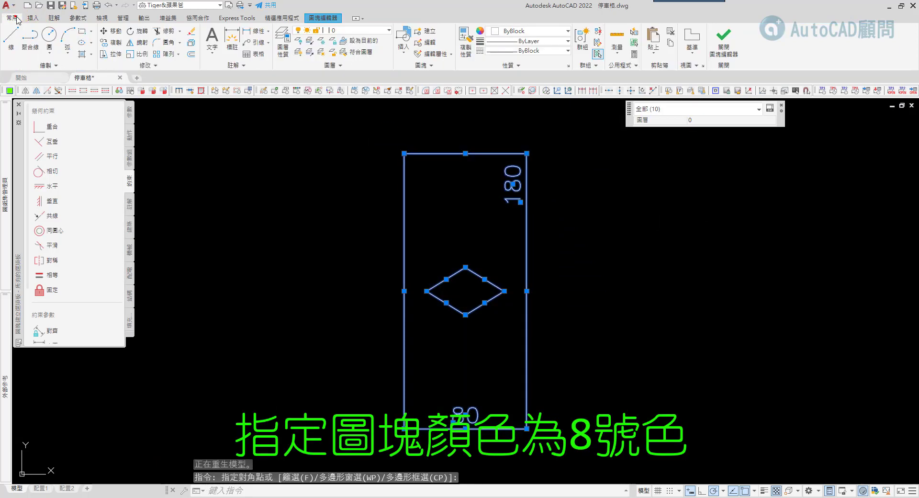
{"action": "left_click", "coordinate": [515, 32]}
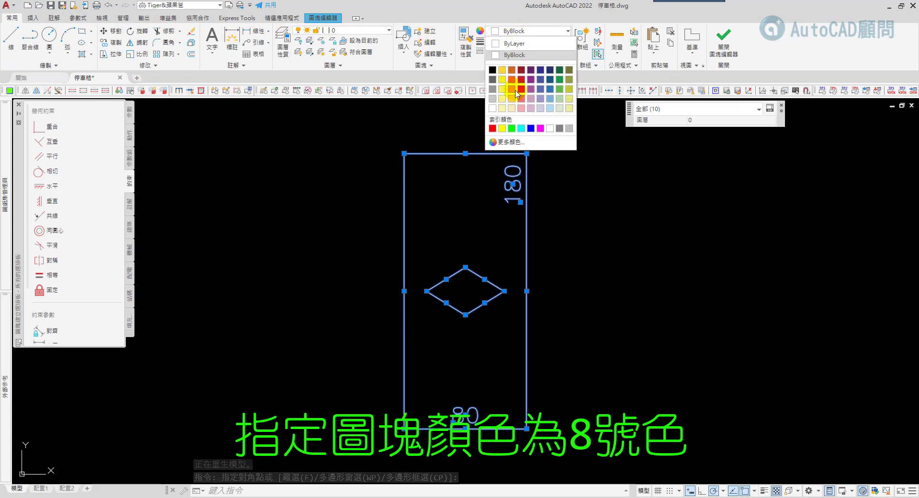
{"action": "left_click", "coordinate": [561, 128]}
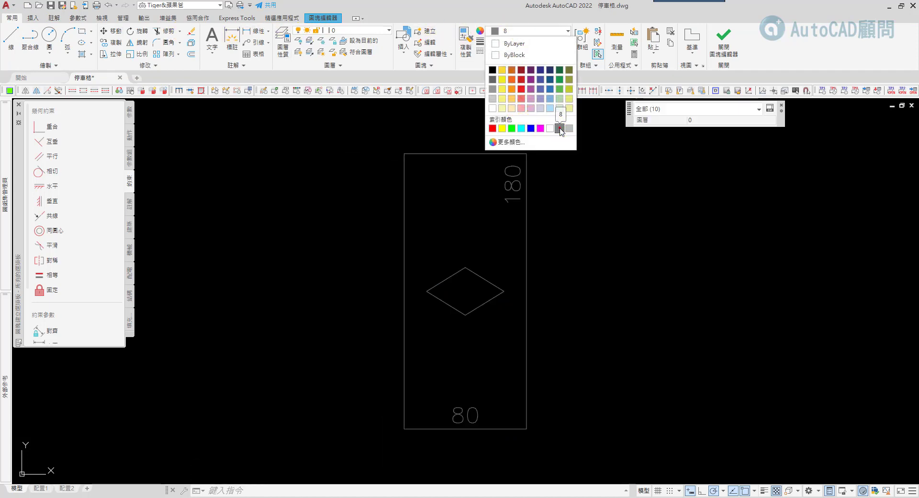
{"action": "key", "text": "Escape"}
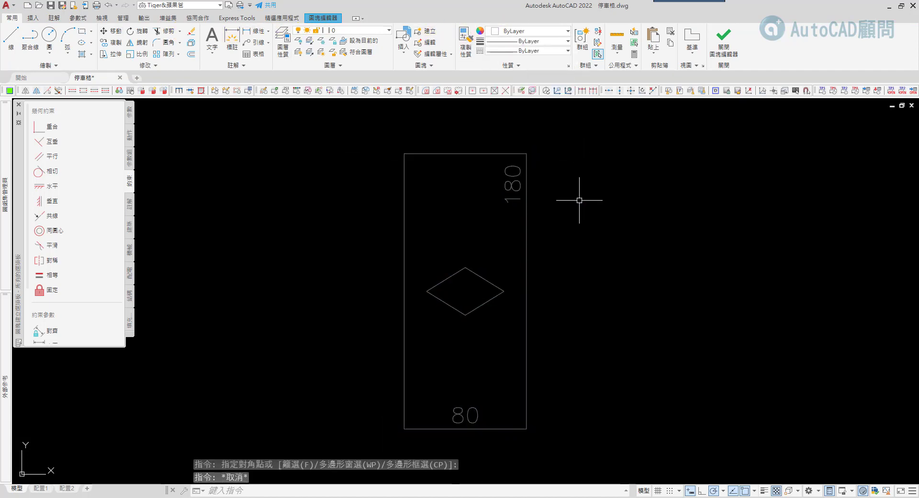
{"action": "left_click", "coordinate": [724, 41]}
{"action": "left_click", "coordinate": [472, 232]}
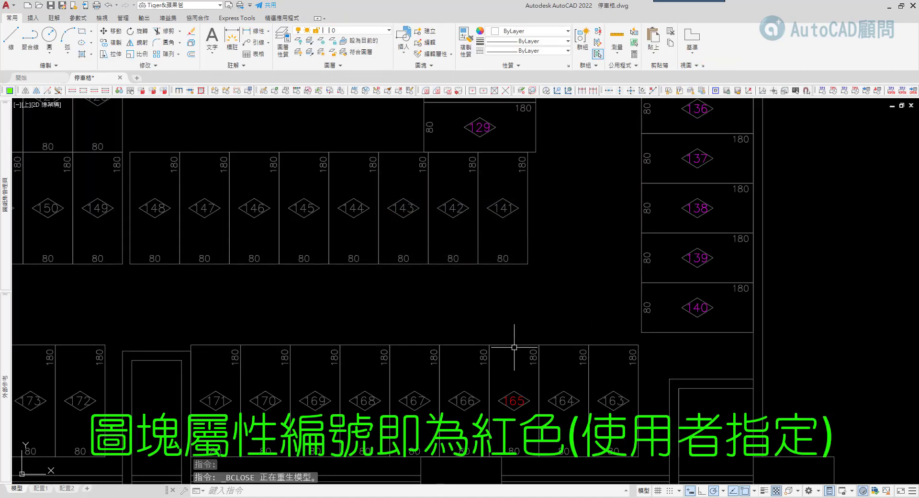
Select all blocks similar to parking space 165 and set their colour to yellow.
{"action": "left_click", "coordinate": [514, 347]}
{"action": "right_click", "coordinate": [459, 248]}
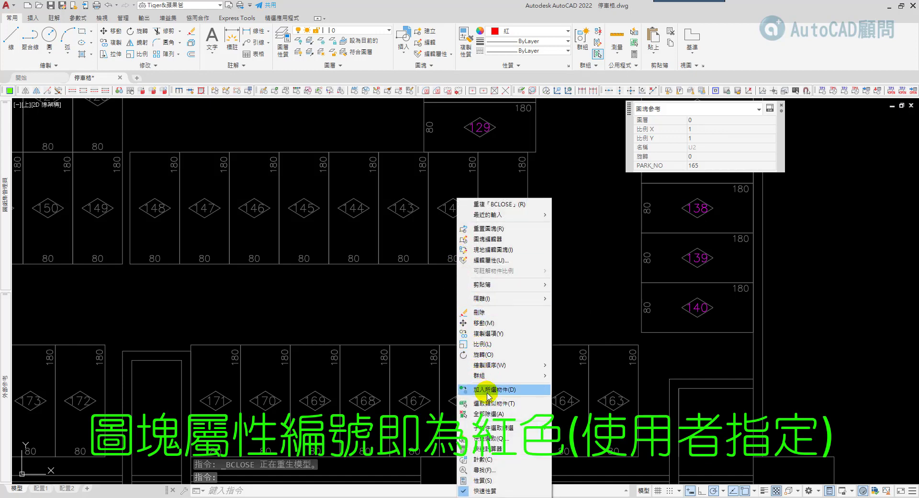
{"action": "left_click", "coordinate": [492, 403]}
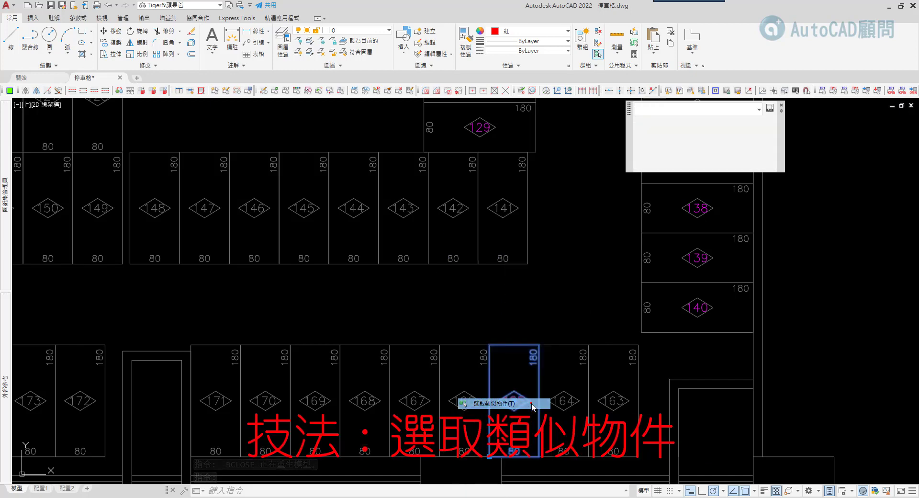
{"action": "left_click", "coordinate": [529, 30]}
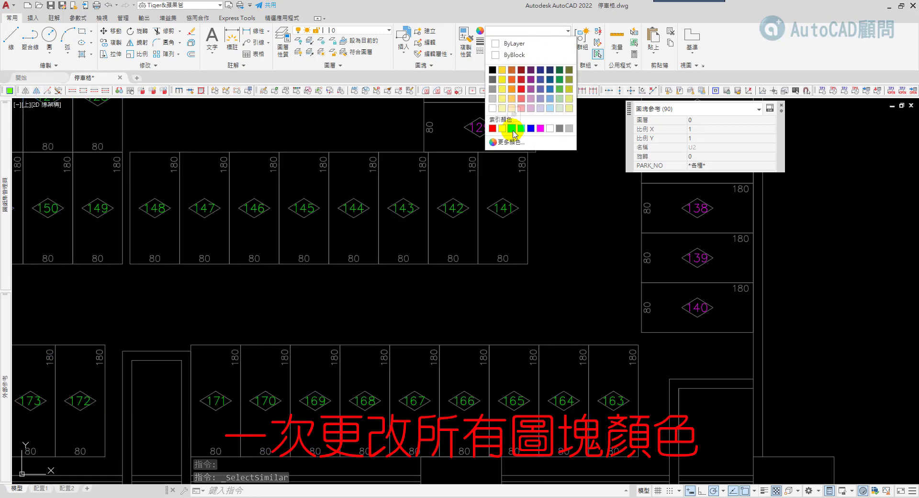
{"action": "left_click", "coordinate": [500, 128]}
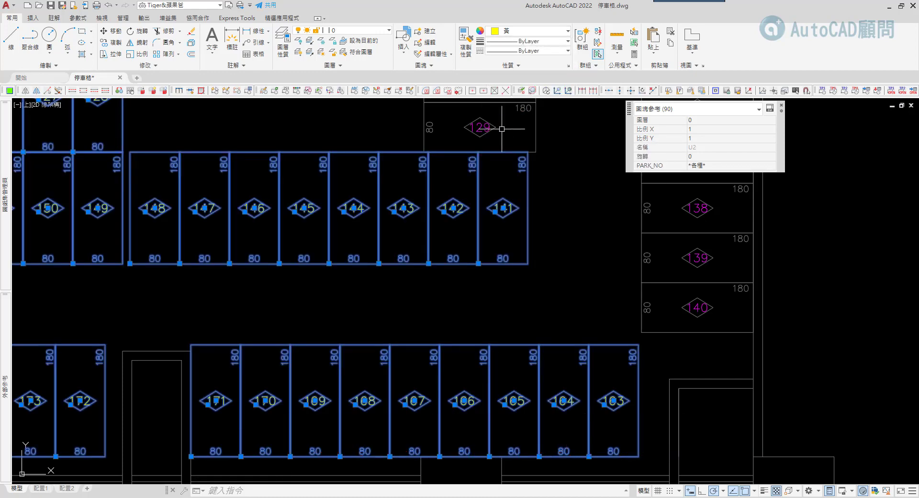
{"action": "key", "text": "Escape"}
{"action": "scroll", "coordinate": [541, 313], "scroll_direction": "down", "scroll_amount": 5}
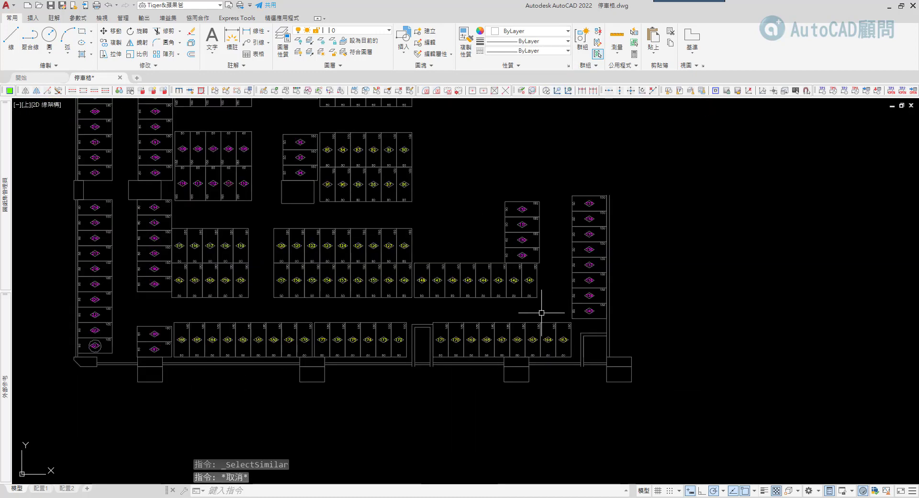
Run RENAME_BLOCK on the anonymous block of parking space 219 and name it U4.
{"action": "scroll", "coordinate": [541, 312], "scroll_direction": "down", "scroll_amount": 3}
{"action": "middle_click_drag", "start_coordinate": [442, 255], "coordinate": [455, 325]}
{"action": "scroll", "coordinate": [455, 324], "scroll_direction": "up", "scroll_amount": 6}
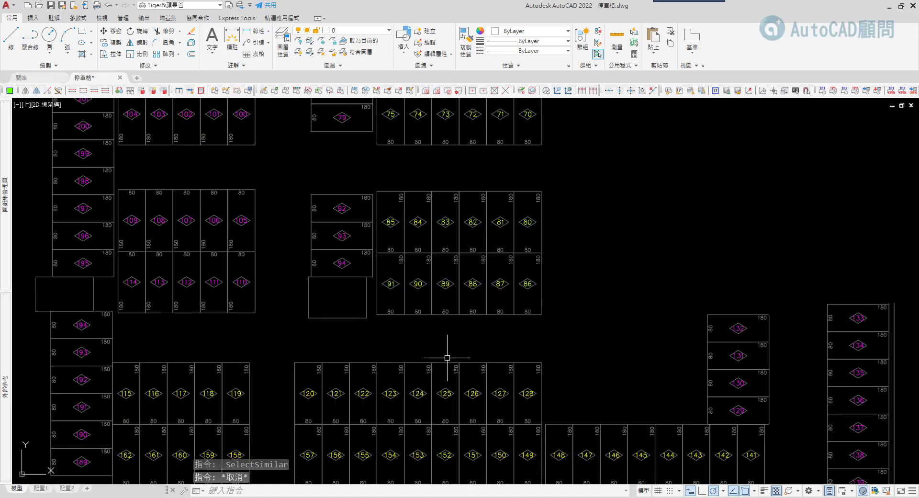
{"action": "middle_click_drag", "start_coordinate": [447, 358], "coordinate": [450, 224]}
{"action": "middle_click_drag", "start_coordinate": [714, 250], "coordinate": [427, 229]}
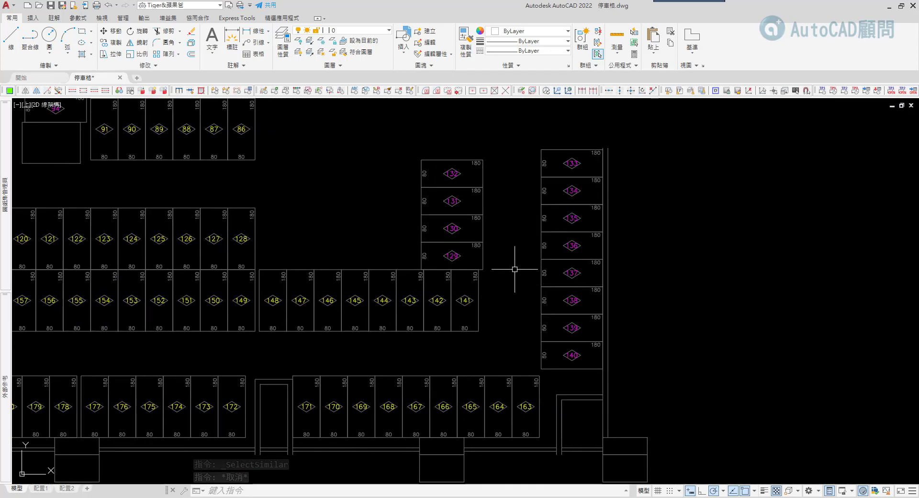
{"action": "mouse_move", "coordinate": [219, 272]}
{"action": "middle_mouse_down"}
{"action": "mouse_move", "coordinate": [530, 281]}
{"action": "mouse_move", "coordinate": [447, 281]}
{"action": "middle_mouse_up"}
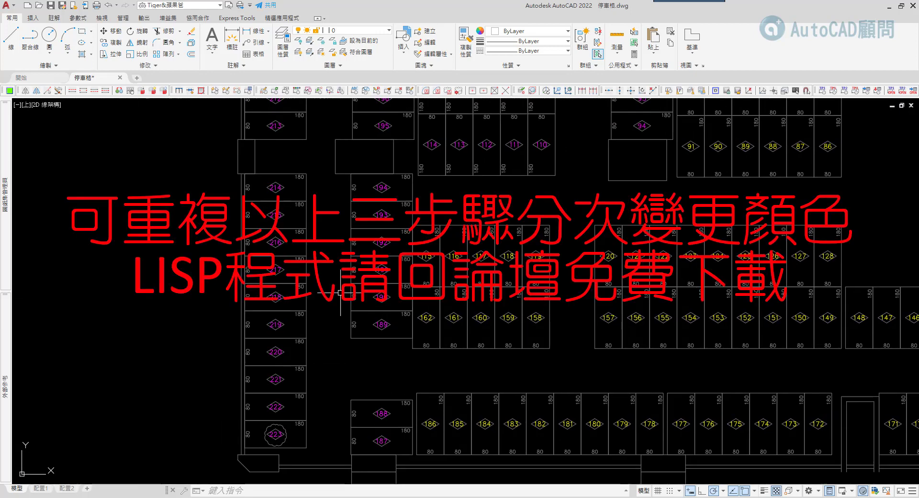
{"action": "key", "text": "Up"}
{"action": "key", "text": "Up"}
{"action": "key", "text": "Up"}
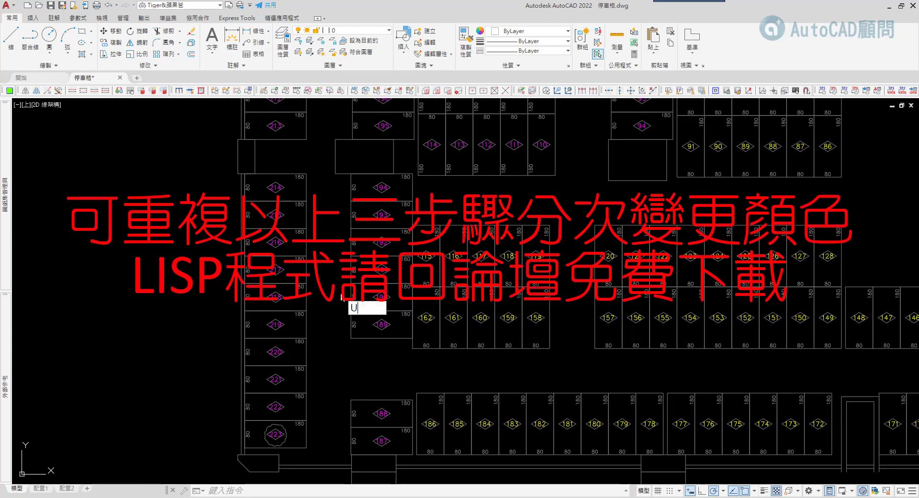
{"action": "key", "text": "Up"}
{"action": "key", "text": "Up"}
{"action": "key", "text": "Up"}
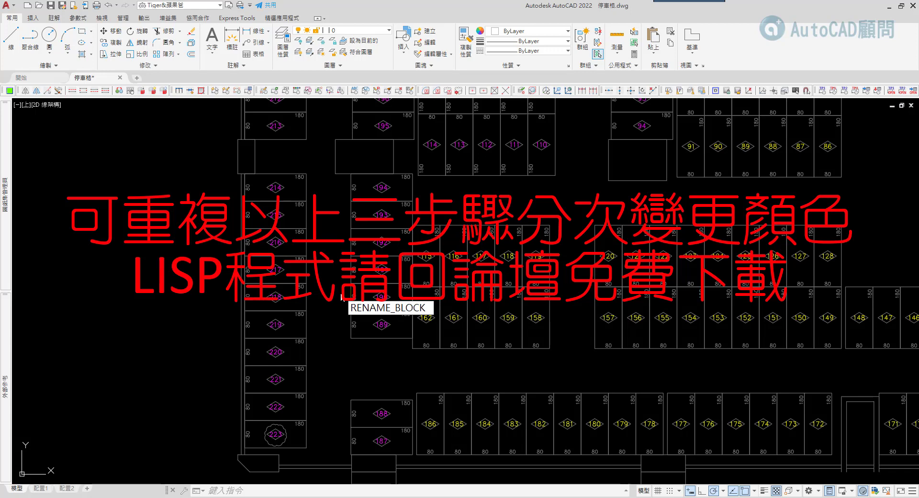
{"action": "key", "text": "Return"}
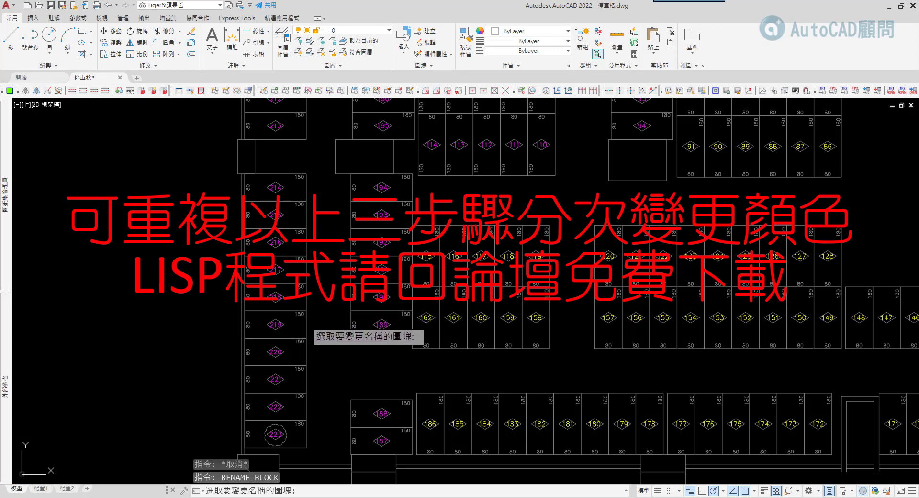
{"action": "left_click", "coordinate": [305, 322]}
{"action": "left_click_drag", "start_coordinate": [475, 258], "coordinate": [400, 260]}
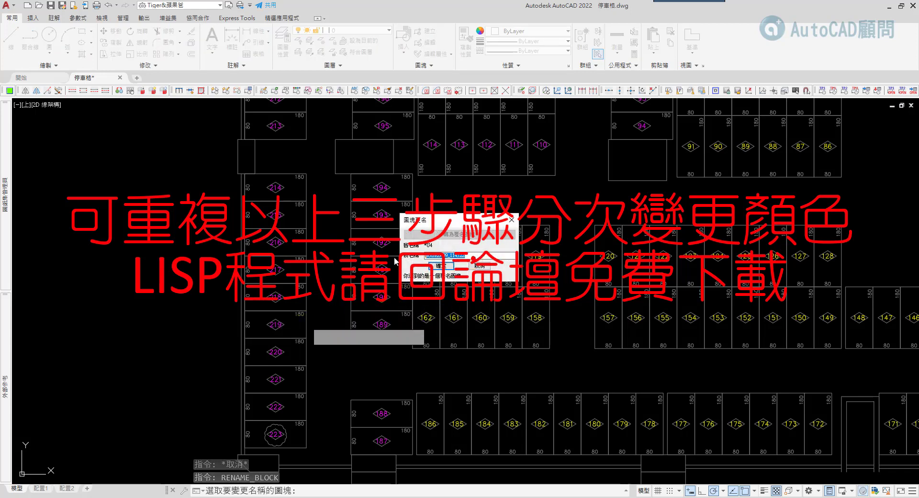
{"action": "type", "text": "U4"}
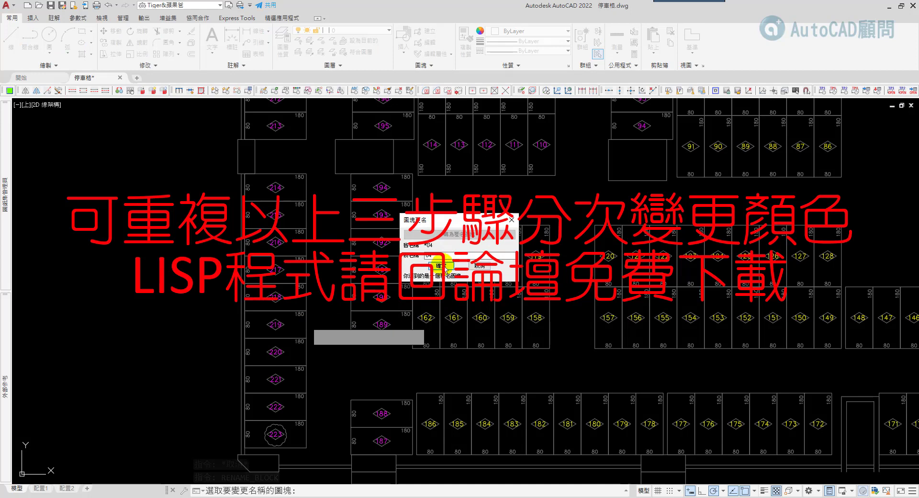
{"action": "left_click", "coordinate": [438, 266]}
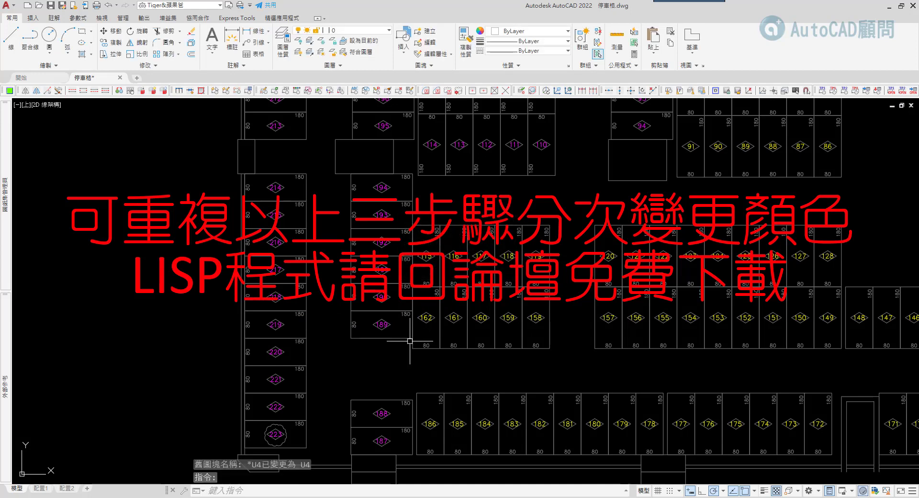
Run the BLAST command on the parking space 189 block.
{"action": "type", "text": "BL"}
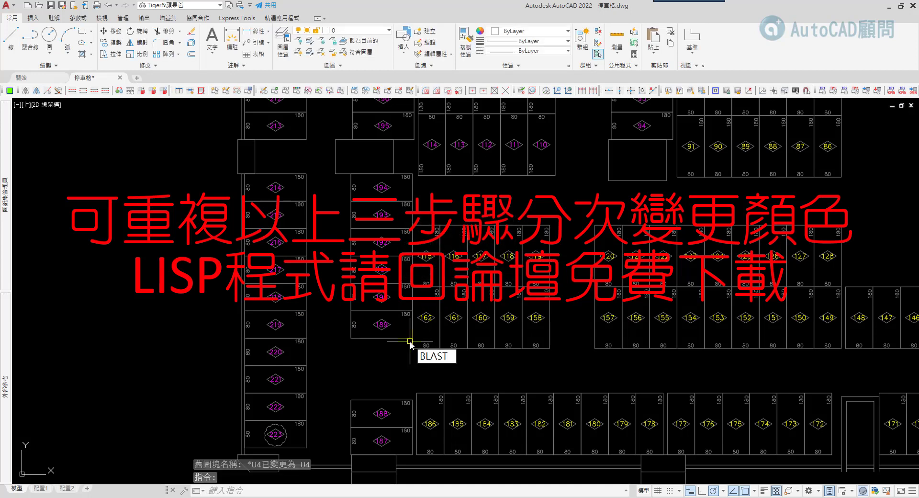
{"action": "type", "text": "AST"}
{"action": "key", "text": "Return"}
{"action": "left_click", "coordinate": [399, 338]}
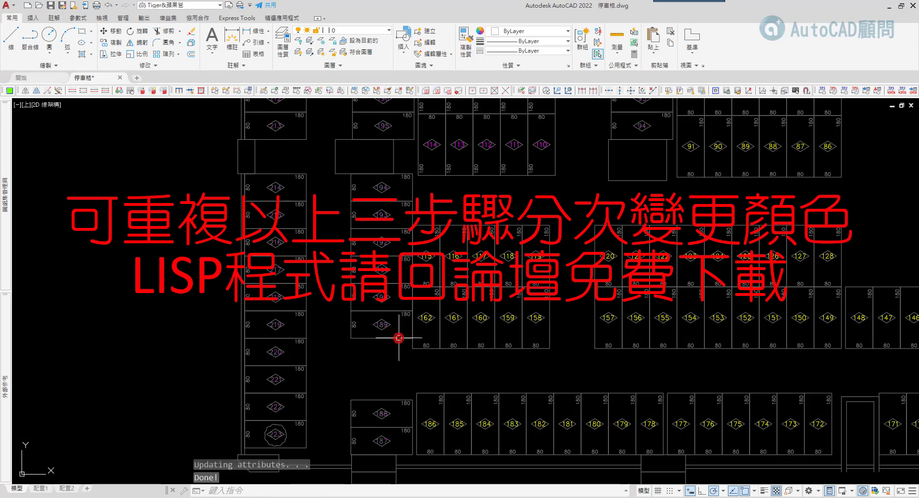
Open the block definition U4 in the Block Editor.
{"action": "type", "text": "BE"}
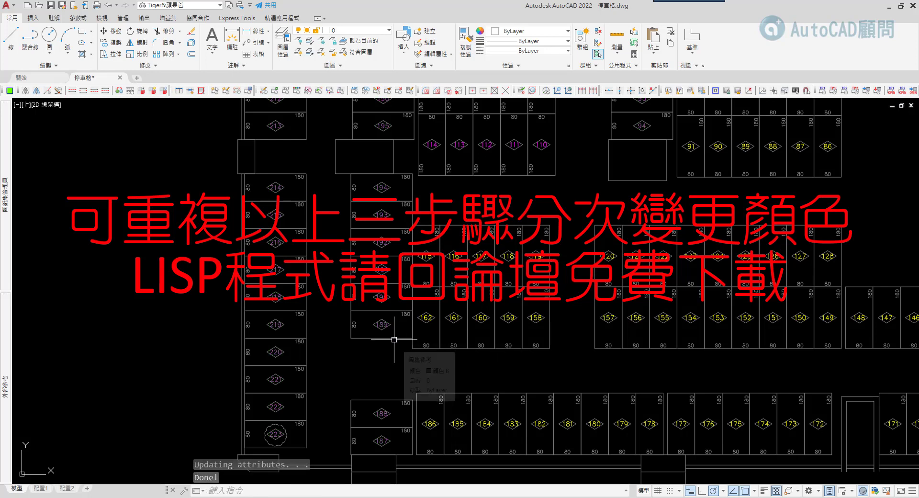
{"action": "key", "text": "Return"}
{"action": "left_click", "coordinate": [383, 227]}
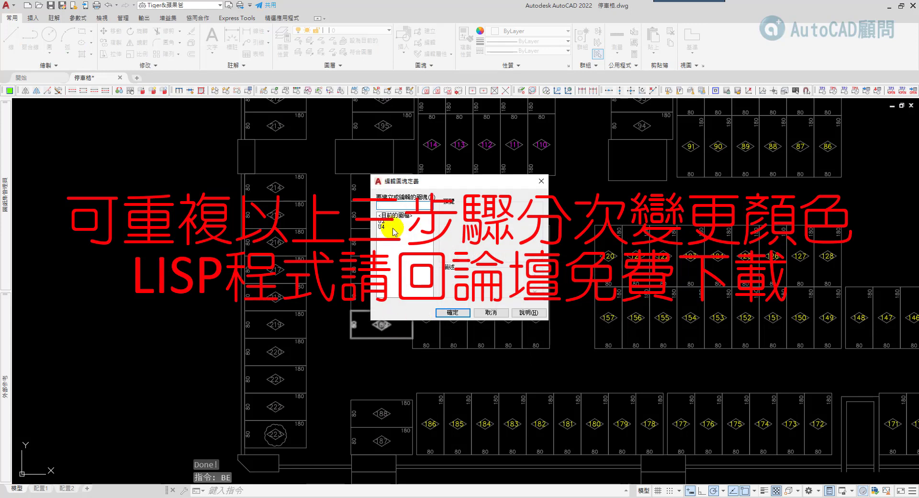
{"action": "left_click", "coordinate": [459, 314]}
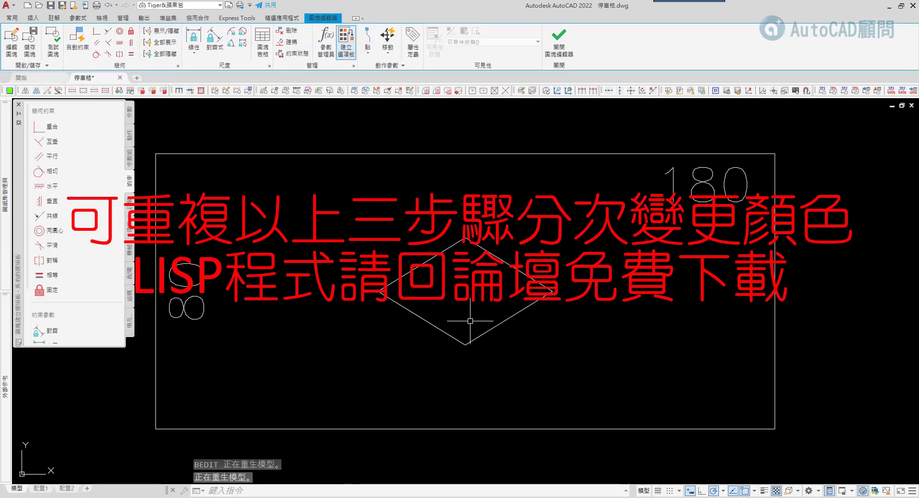
Set all rectangle, diamond and dimension-text geometry of block U4 to colour 8, and close the Block Editor saving the changes.
{"action": "left_click", "coordinate": [656, 422]}
{"action": "left_click", "coordinate": [280, 214]}
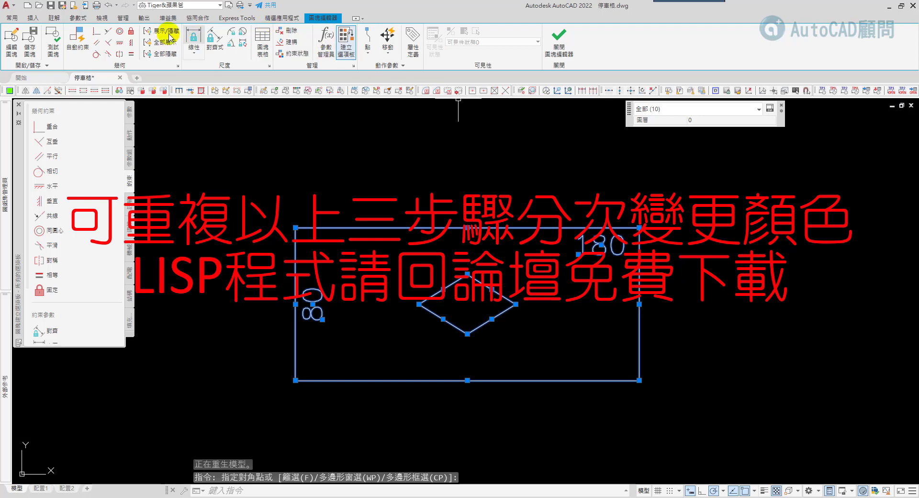
{"action": "left_click", "coordinate": [12, 18]}
{"action": "left_click", "coordinate": [556, 31]}
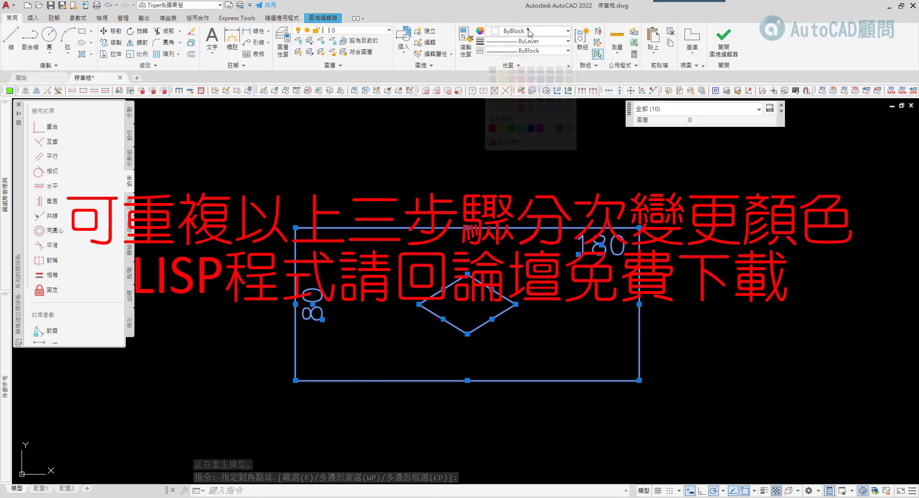
{"action": "left_click", "coordinate": [563, 132]}
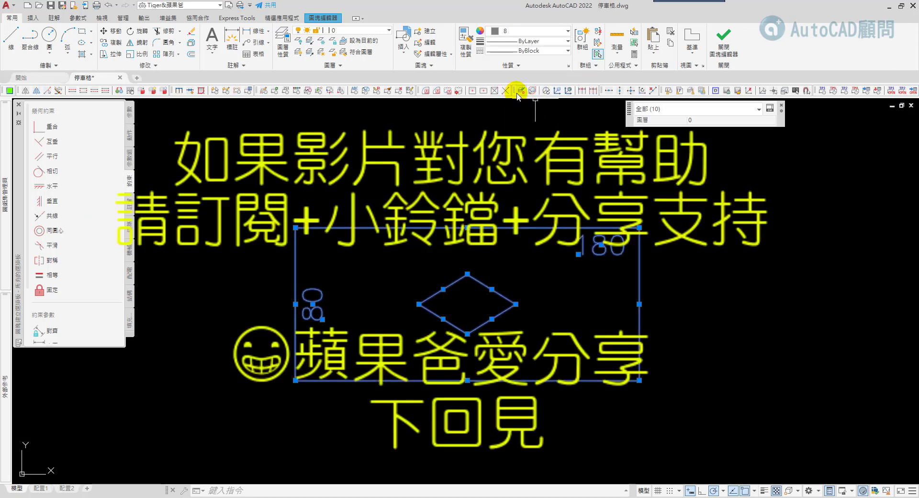
{"action": "left_click", "coordinate": [728, 47]}
{"action": "left_click", "coordinate": [454, 231]}
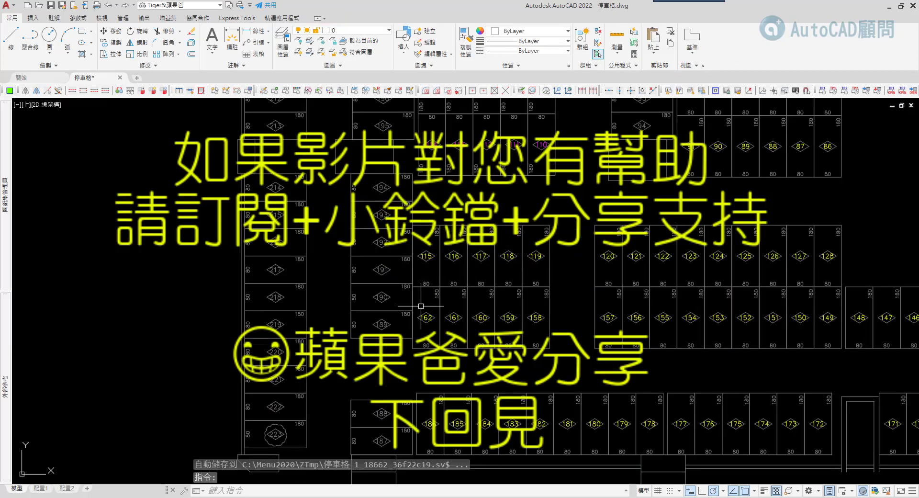
Select all blocks similar to parking space 189 and set their colour to green.
{"action": "left_click", "coordinate": [376, 338]}
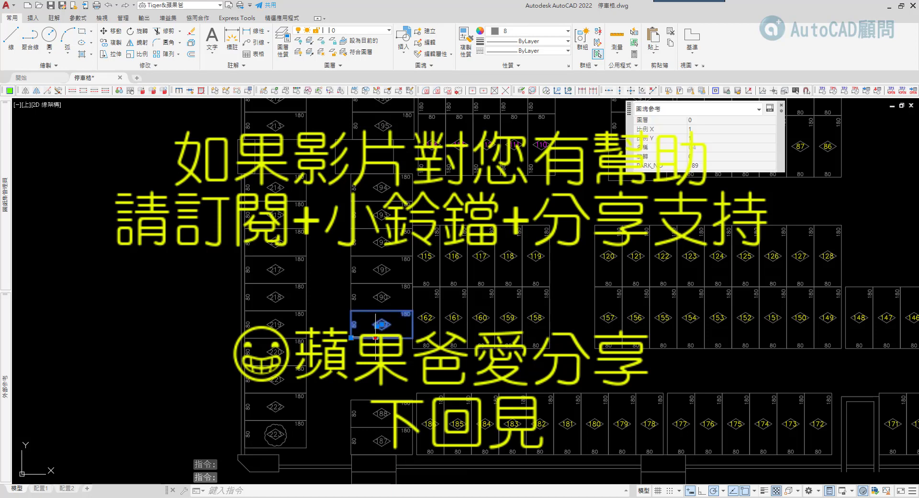
{"action": "right_click", "coordinate": [337, 297]}
{"action": "left_click", "coordinate": [379, 405]}
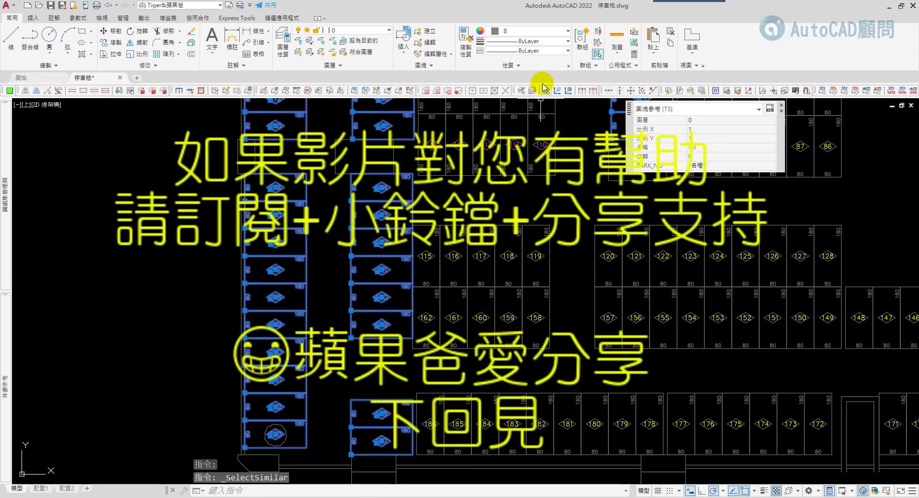
{"action": "left_click", "coordinate": [546, 31]}
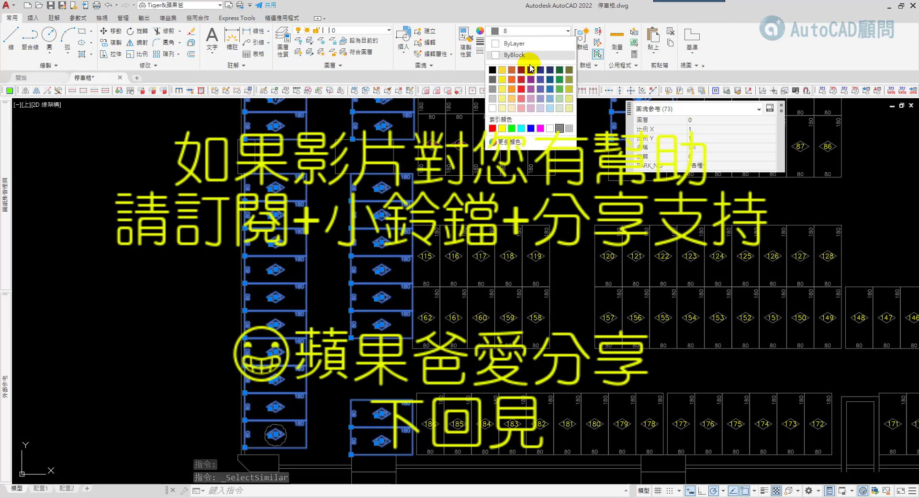
{"action": "left_click", "coordinate": [513, 131]}
{"action": "key", "text": "Escape"}
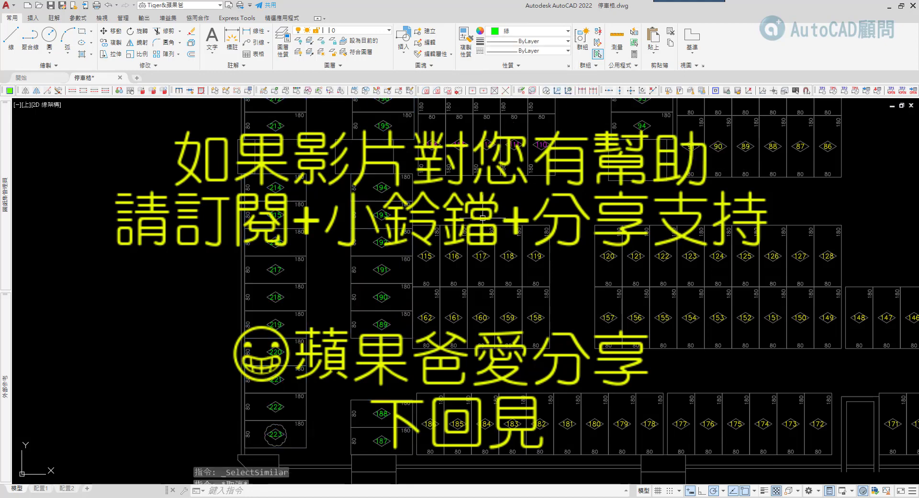
{"action": "middle_click_drag", "start_coordinate": [446, 228], "coordinate": [416, 408]}
{"action": "scroll", "coordinate": [396, 354], "scroll_direction": "down", "scroll_amount": 5}
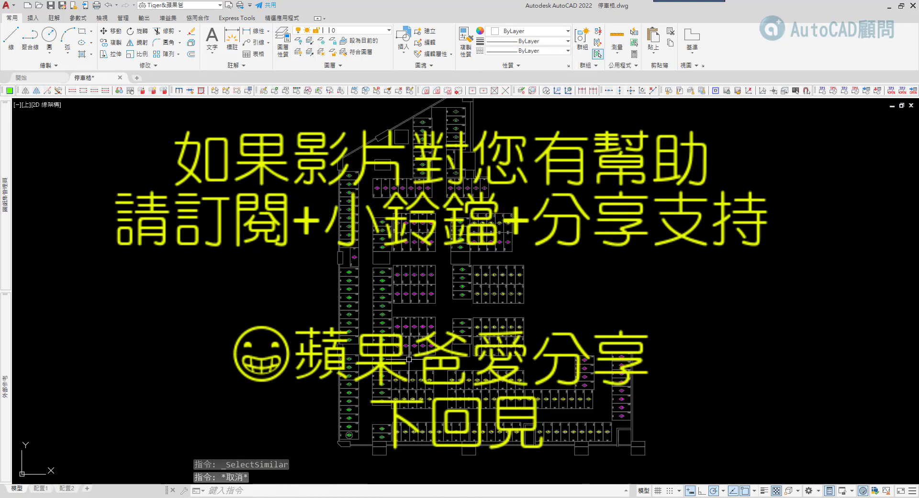
{"action": "middle_click_drag", "start_coordinate": [409, 359], "coordinate": [409, 360]}
{"action": "middle_click_drag", "start_coordinate": [564, 378], "coordinate": [492, 365]}
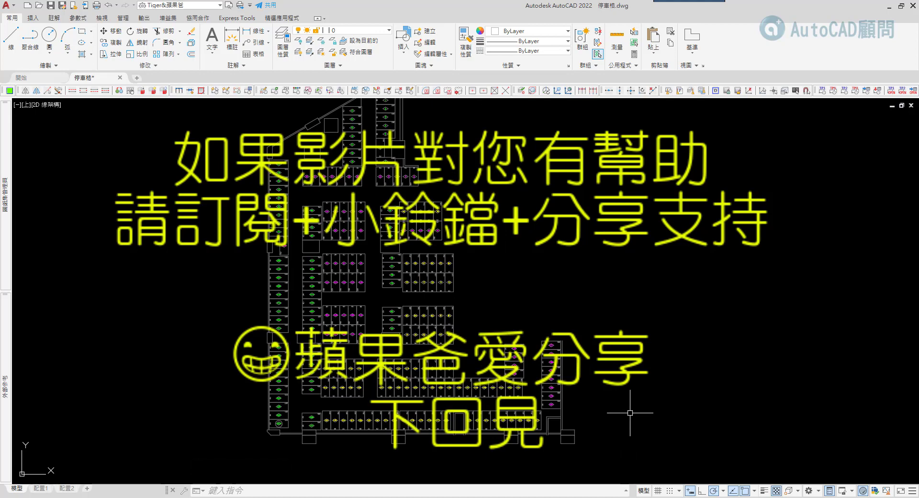